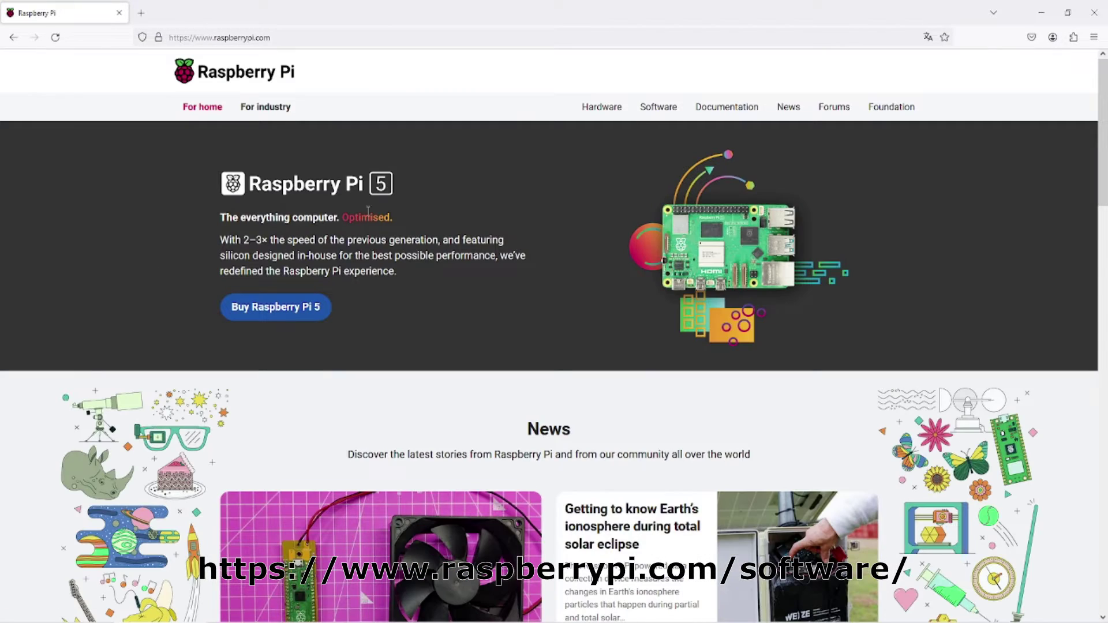
Download the Windows installer of Raspberry Pi Imager 1.8.5 from the software page and install it
{"action": "left_click", "coordinate": [658, 109]}
{"action": "scroll", "coordinate": [428, 219], "scroll_direction": "down", "scroll_amount": 6}
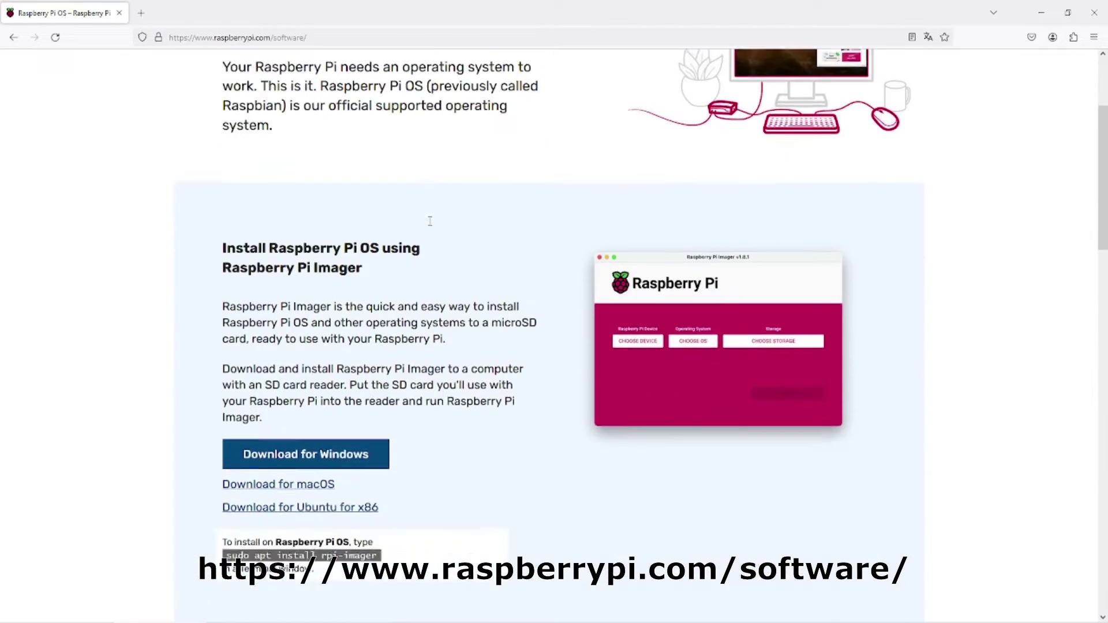
{"action": "left_click", "coordinate": [315, 279]}
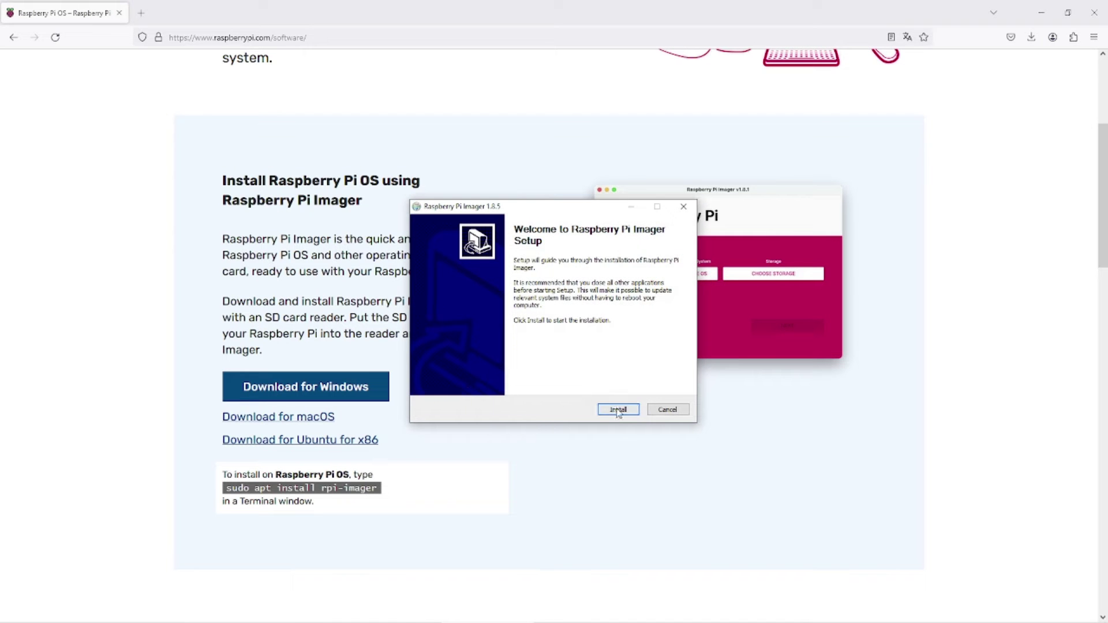
{"action": "left_click", "coordinate": [618, 410]}
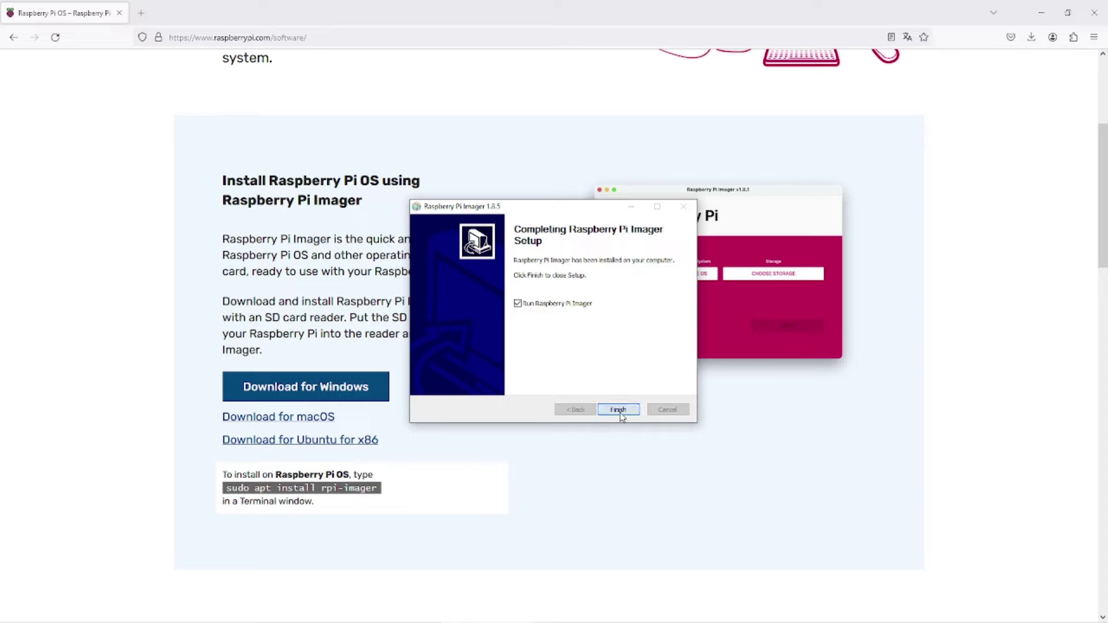
Finish the installer, launch Raspberry Pi Imager and choose Raspberry Pi 3 as the device
{"action": "left_click", "coordinate": [620, 411]}
{"action": "left_click", "coordinate": [406, 311]}
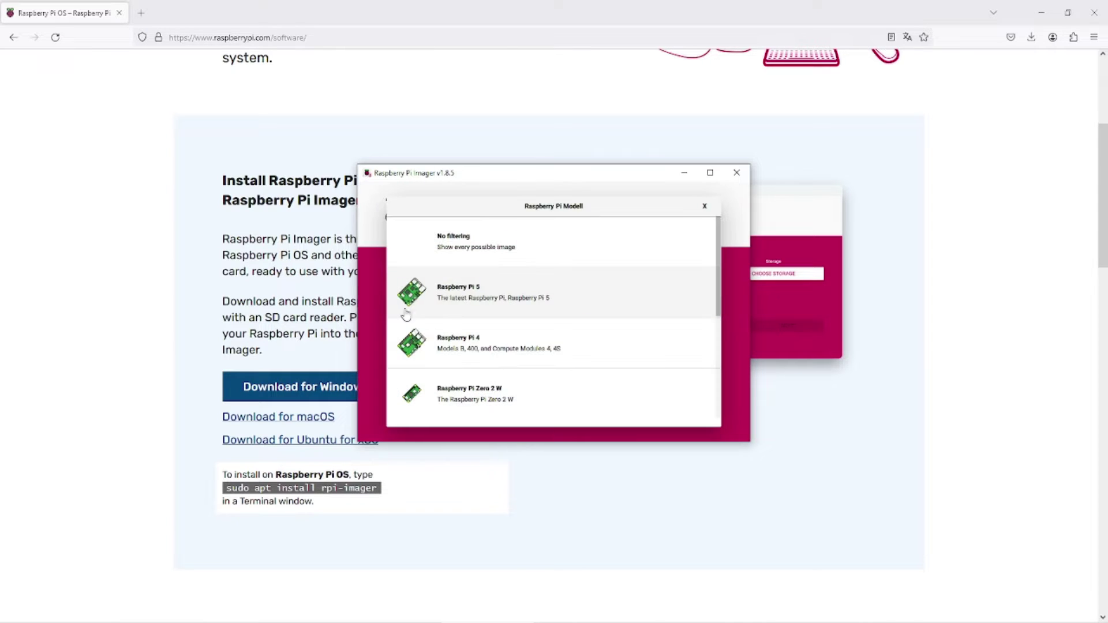
{"action": "scroll", "coordinate": [563, 303], "scroll_direction": "down", "scroll_amount": 5}
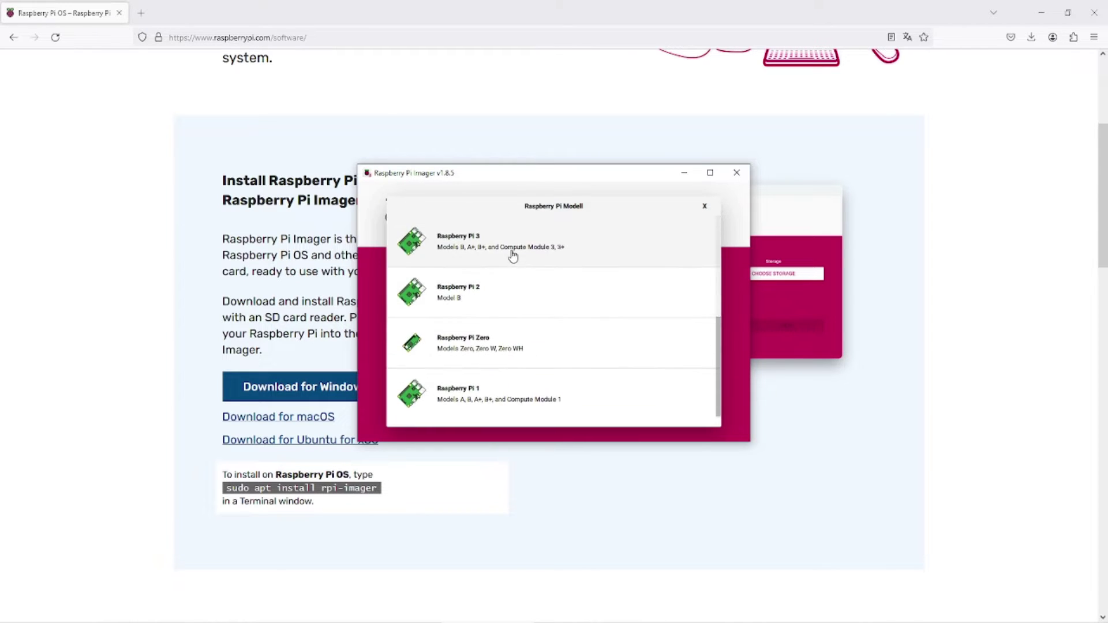
{"action": "left_click", "coordinate": [513, 256]}
Pick OctoPi (stable) under Other specific-purpose OS > 3D printing, and the SDHC card as storage
{"action": "left_click", "coordinate": [514, 309]}
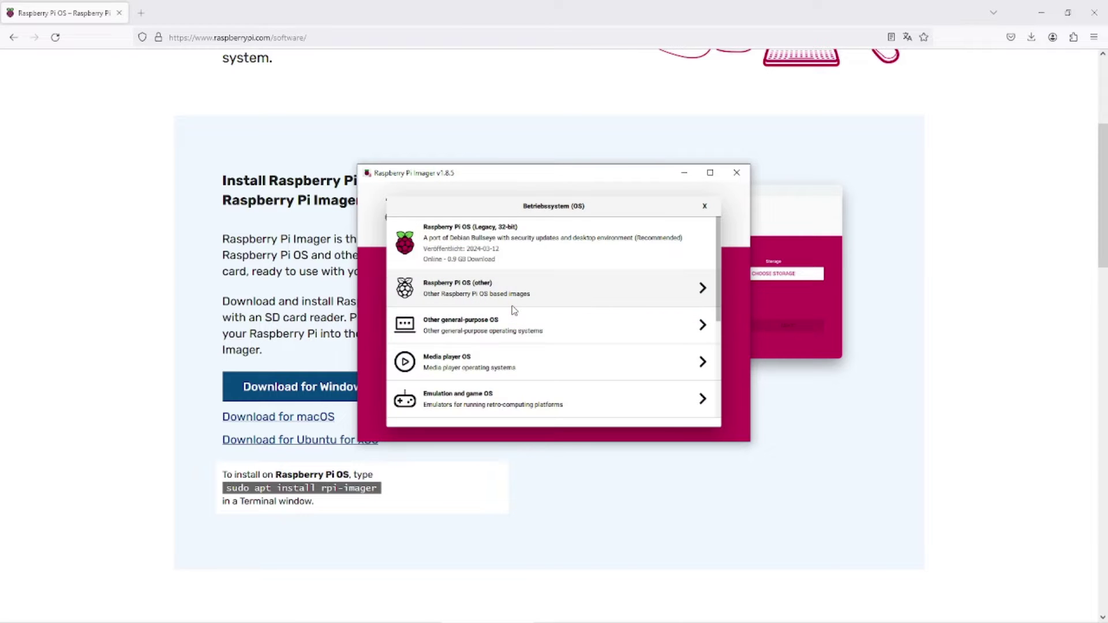
{"action": "scroll", "coordinate": [513, 310], "scroll_direction": "down", "scroll_amount": 3}
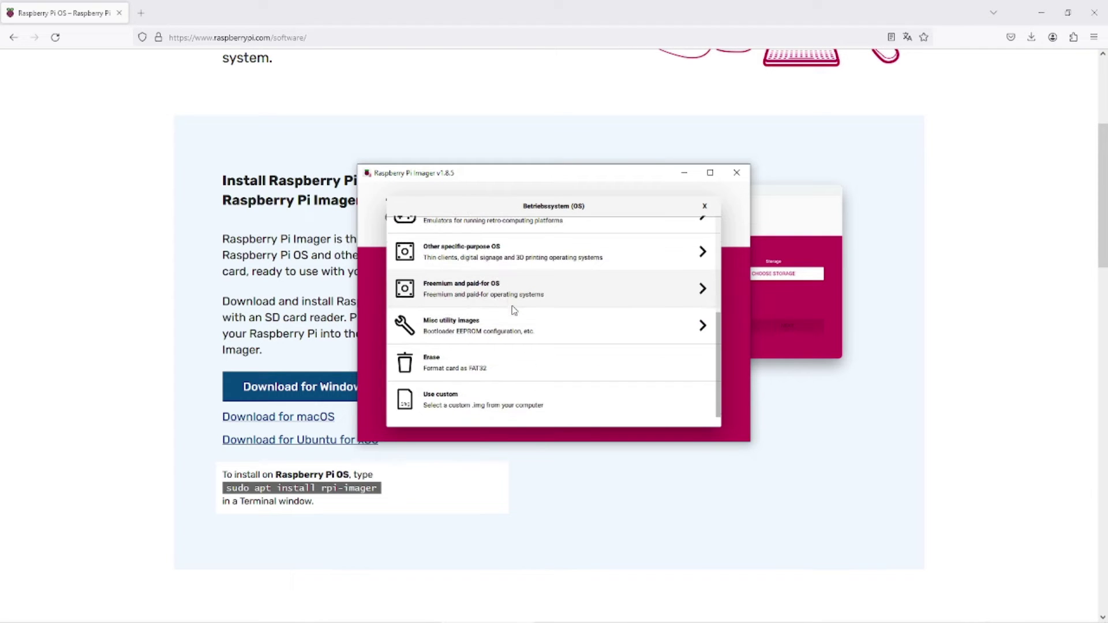
{"action": "left_click", "coordinate": [497, 263]}
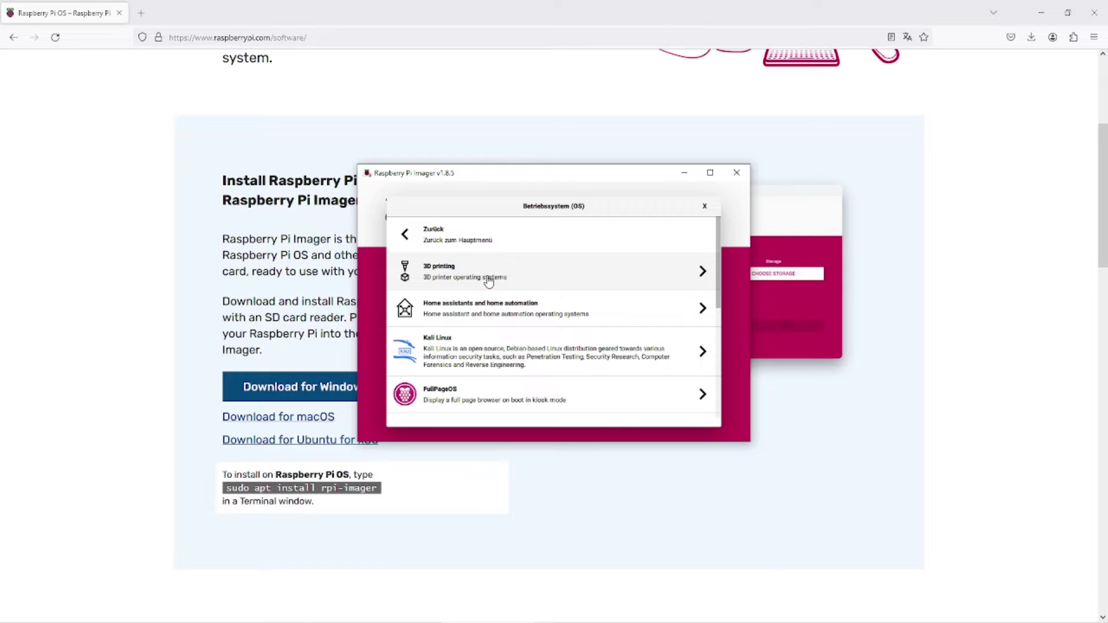
{"action": "left_click", "coordinate": [488, 281]}
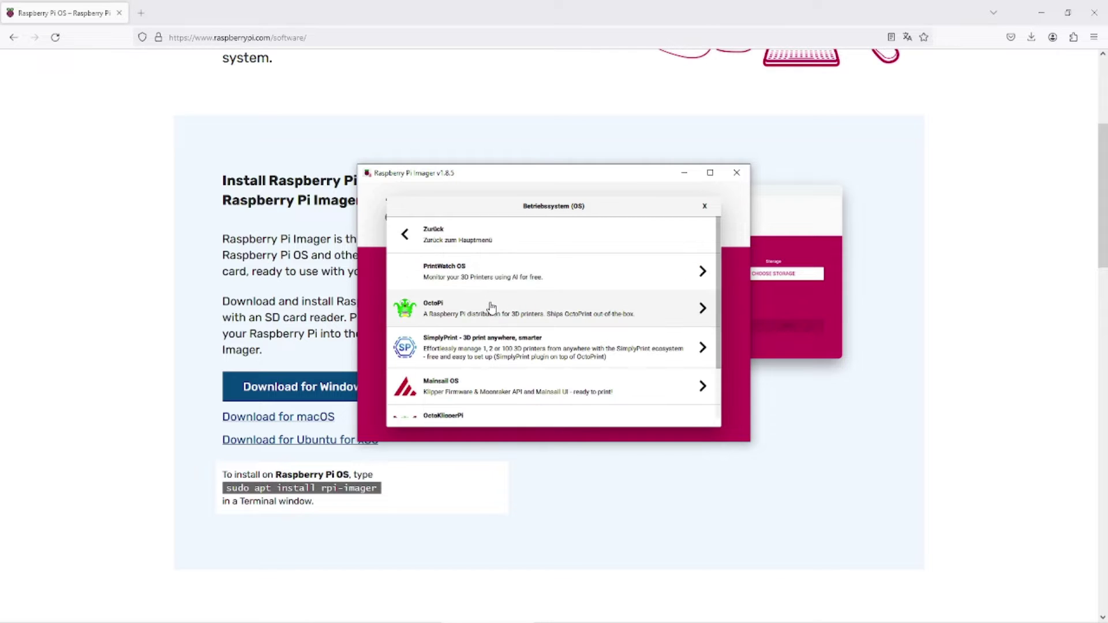
{"action": "left_click", "coordinate": [492, 307]}
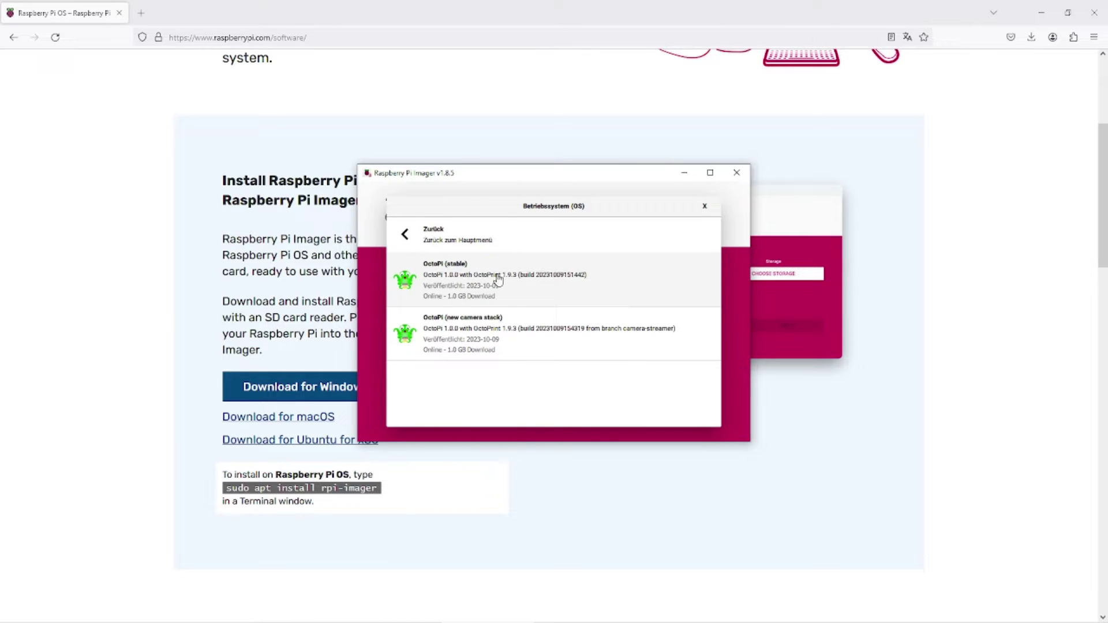
{"action": "left_click", "coordinate": [498, 280]}
{"action": "left_click", "coordinate": [638, 306]}
{"action": "left_click", "coordinate": [506, 240]}
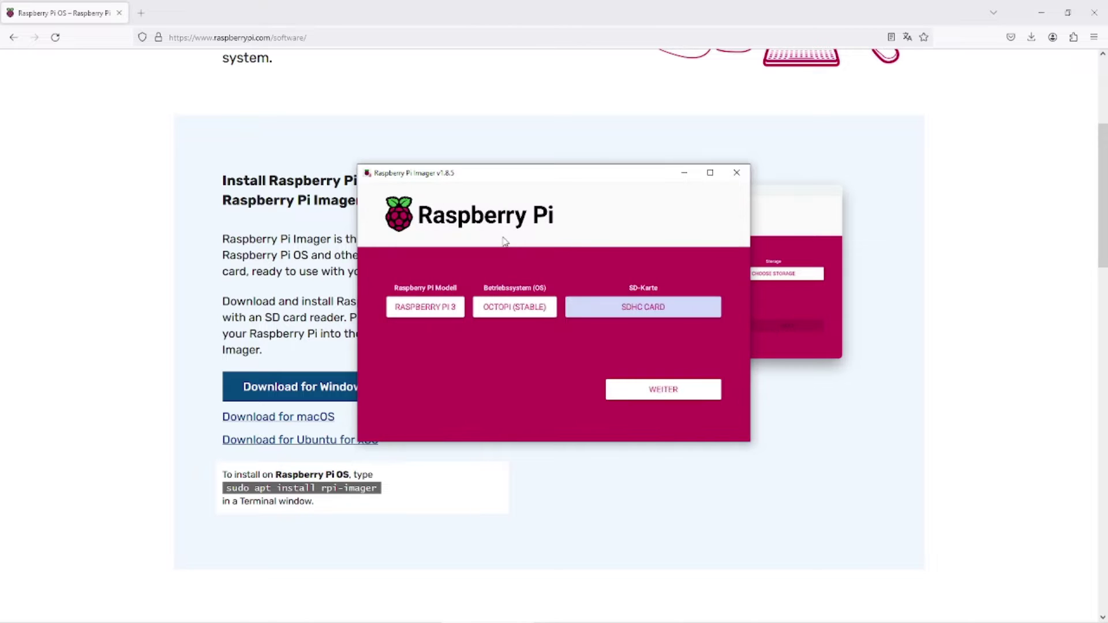
Preconfigure hostname, username, Wi-Fi and keyboard layout in the OS customisation settings and save
{"action": "left_click", "coordinate": [660, 389]}
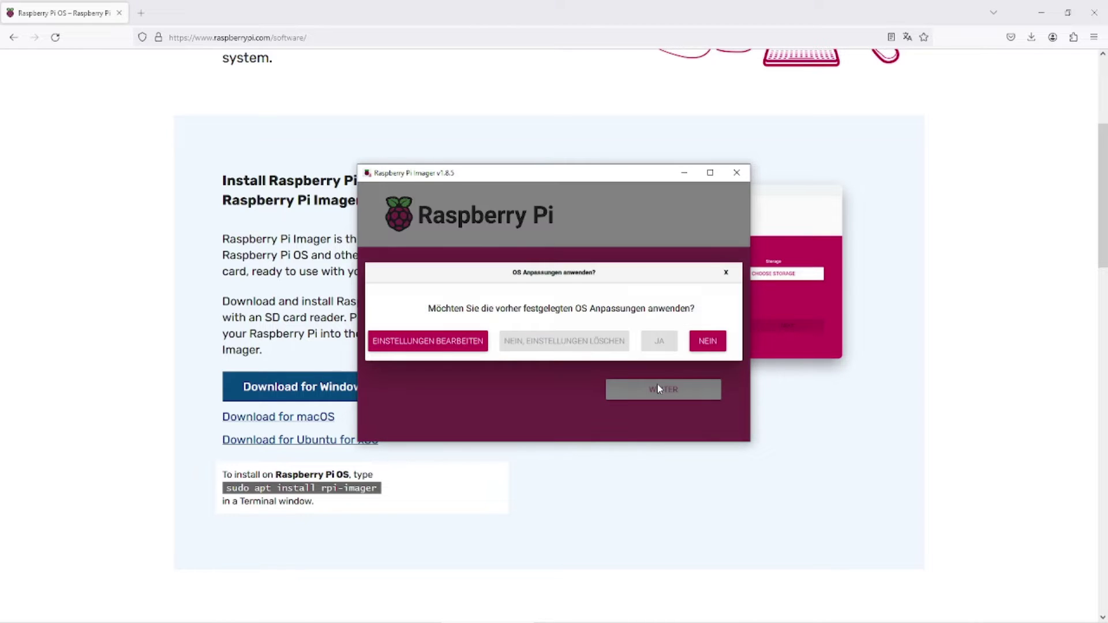
{"action": "left_click", "coordinate": [410, 342]}
{"action": "left_click", "coordinate": [428, 210]}
{"action": "left_click", "coordinate": [529, 230]}
{"action": "type", "text": "Urza"}
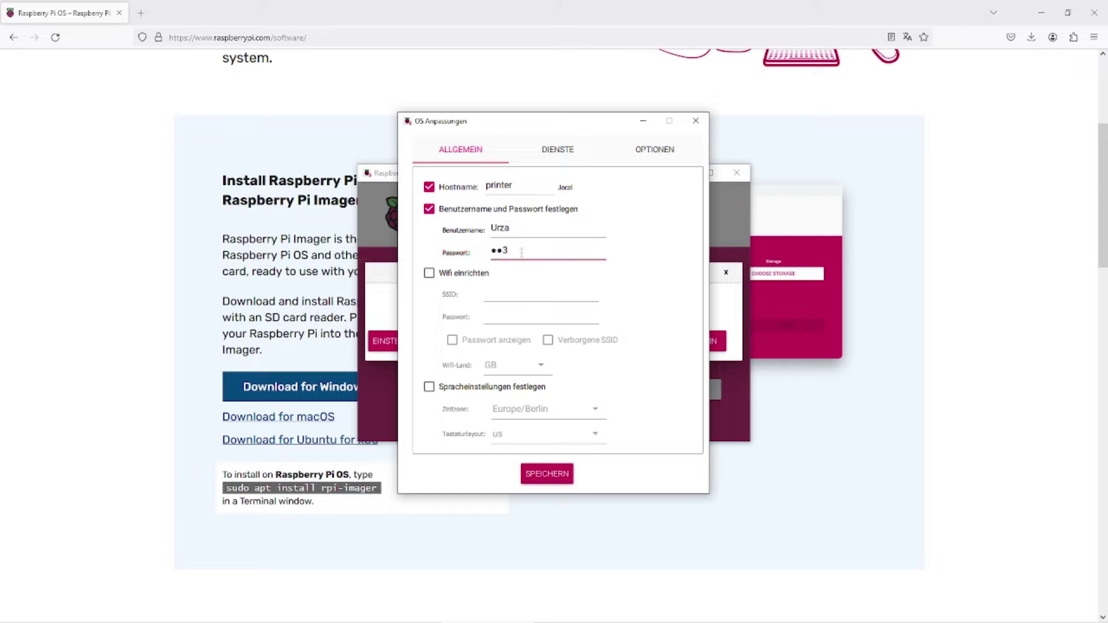
{"action": "left_click", "coordinate": [429, 273]}
{"action": "left_click", "coordinate": [496, 294]}
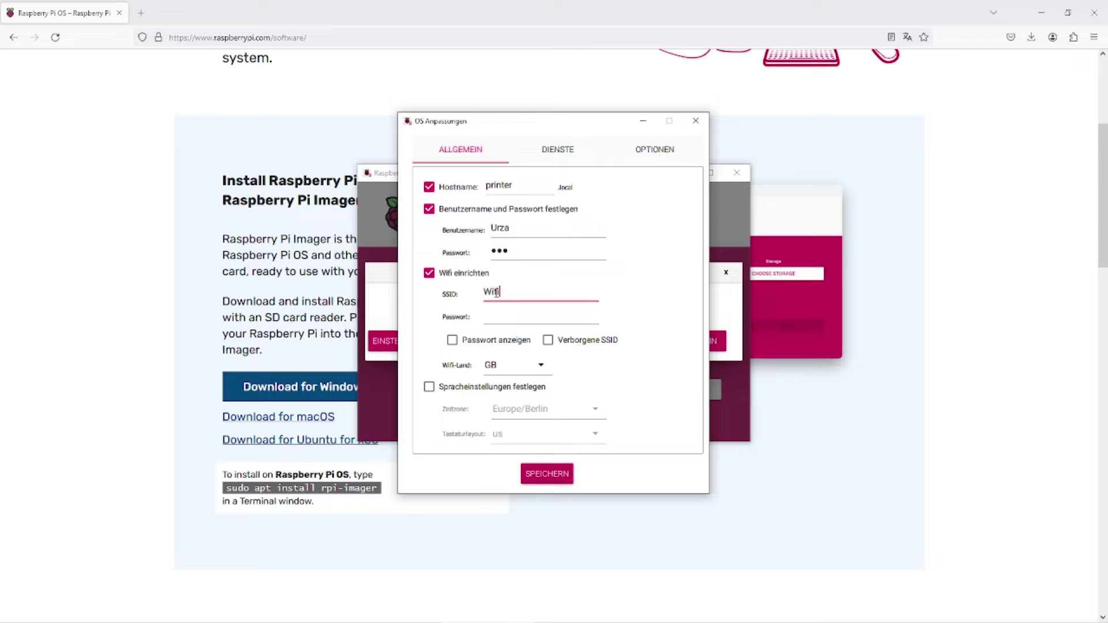
{"action": "left_click", "coordinate": [429, 387]}
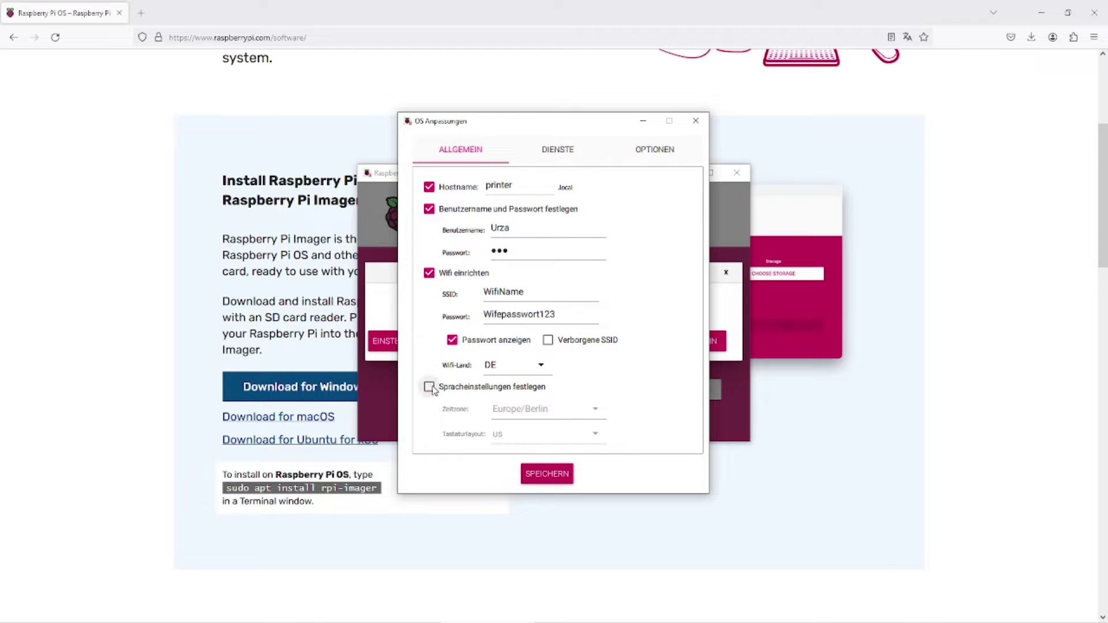
{"action": "left_click", "coordinate": [594, 433]}
{"action": "left_click", "coordinate": [548, 326]}
{"action": "left_click", "coordinate": [546, 474]}
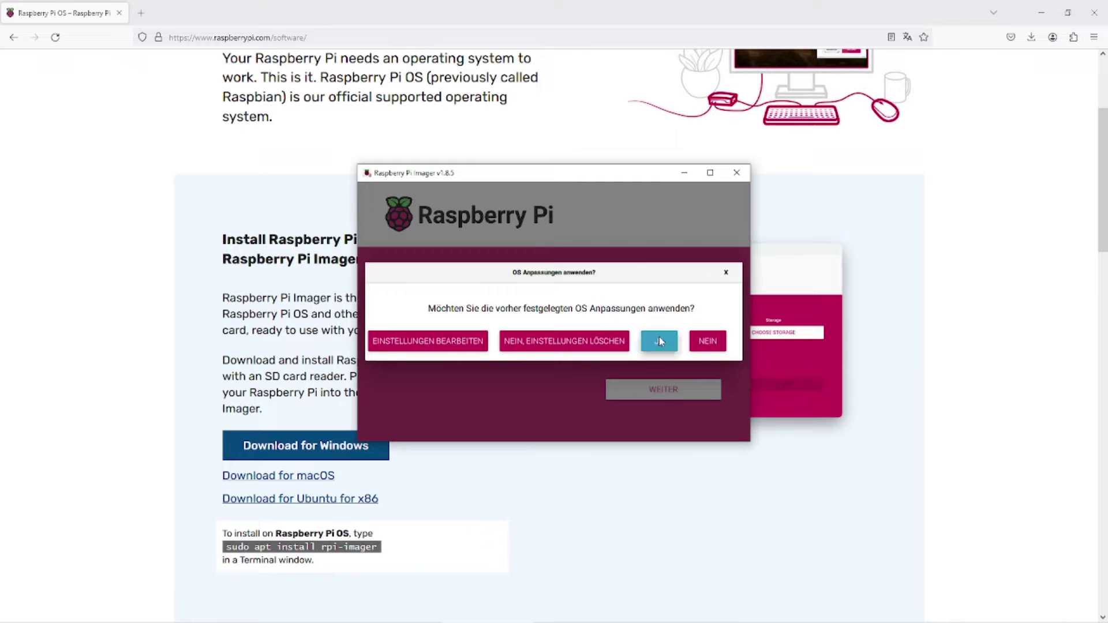
Apply the customisation and write OctoPi to the SD card, declining the Windows format prompt
{"action": "left_click", "coordinate": [659, 342]}
{"action": "left_click", "coordinate": [569, 342]}
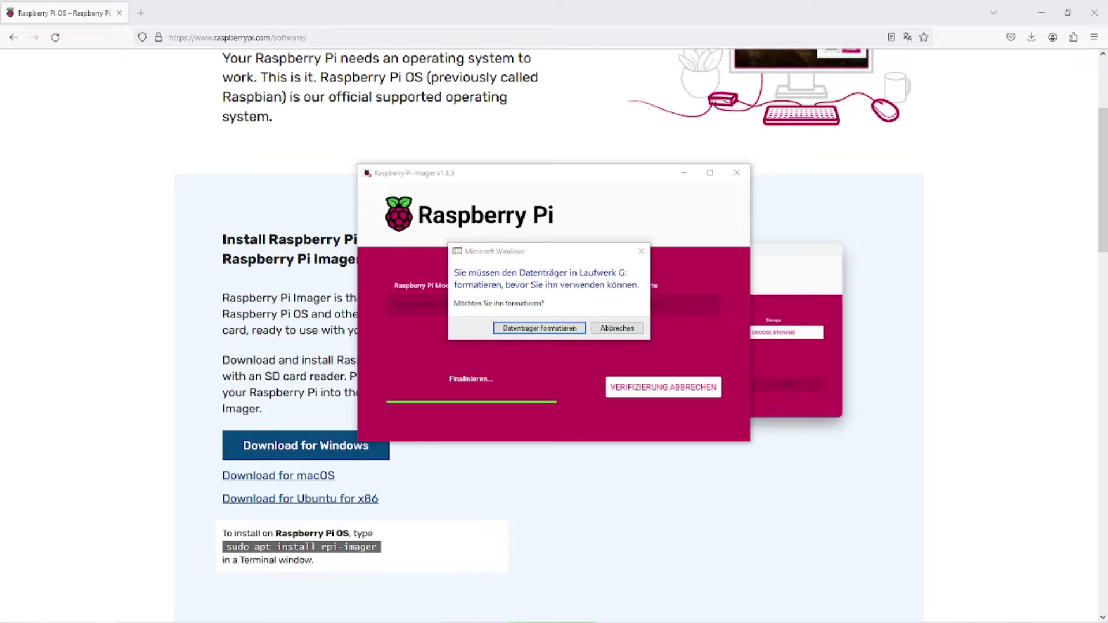
{"action": "left_click", "coordinate": [617, 328]}
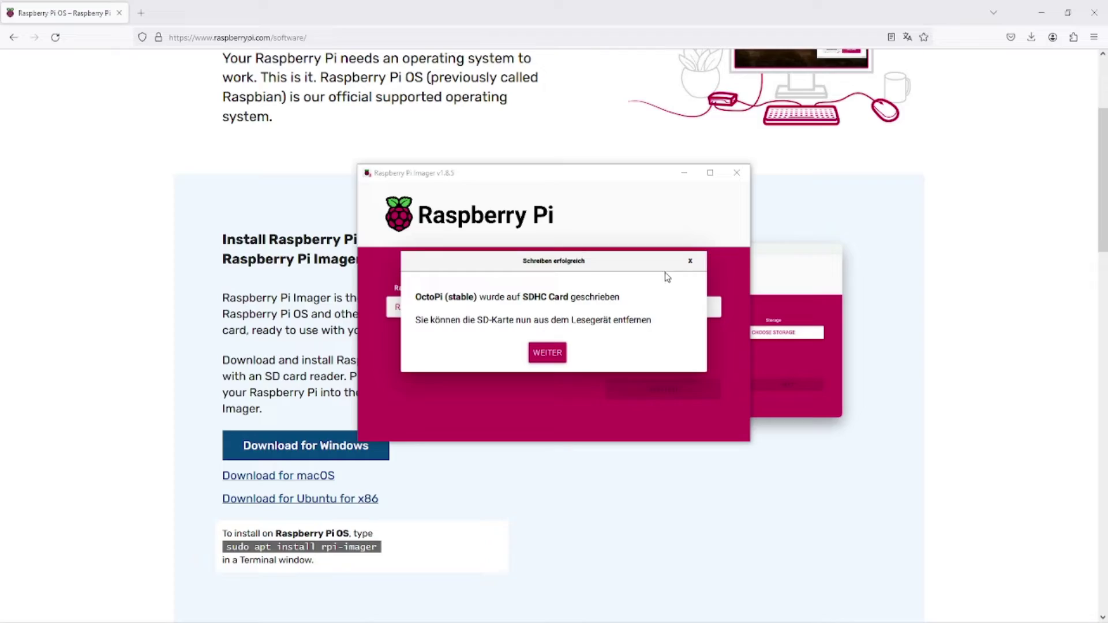
{"action": "left_click", "coordinate": [547, 352]}
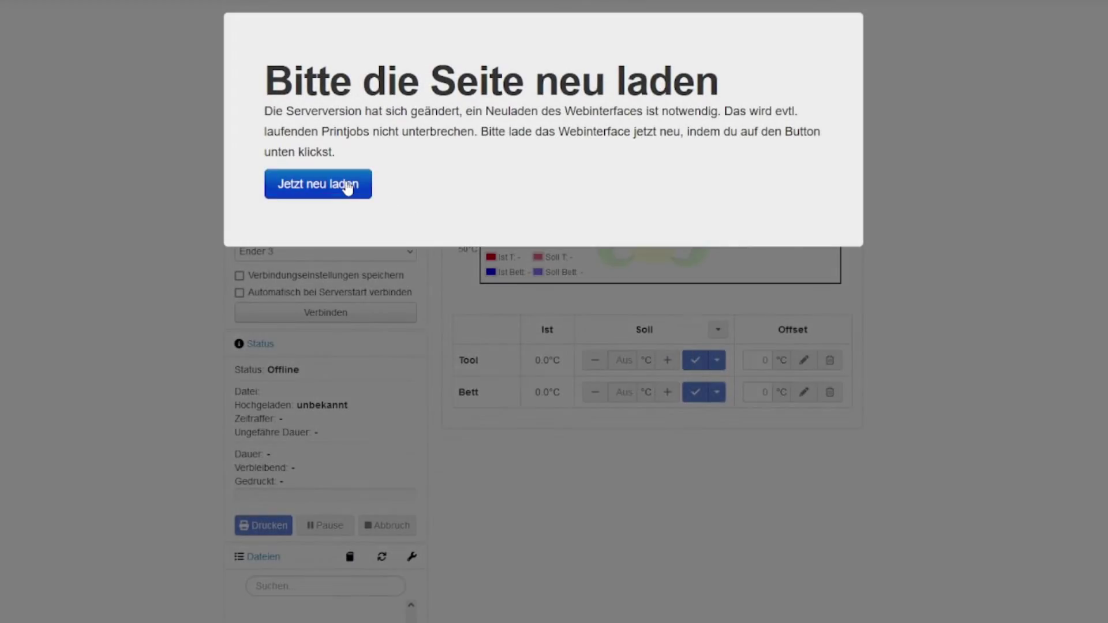
Reload OctoPrint and skip through the setup wizard pages, including webcam setup
{"action": "left_click", "coordinate": [348, 186]}
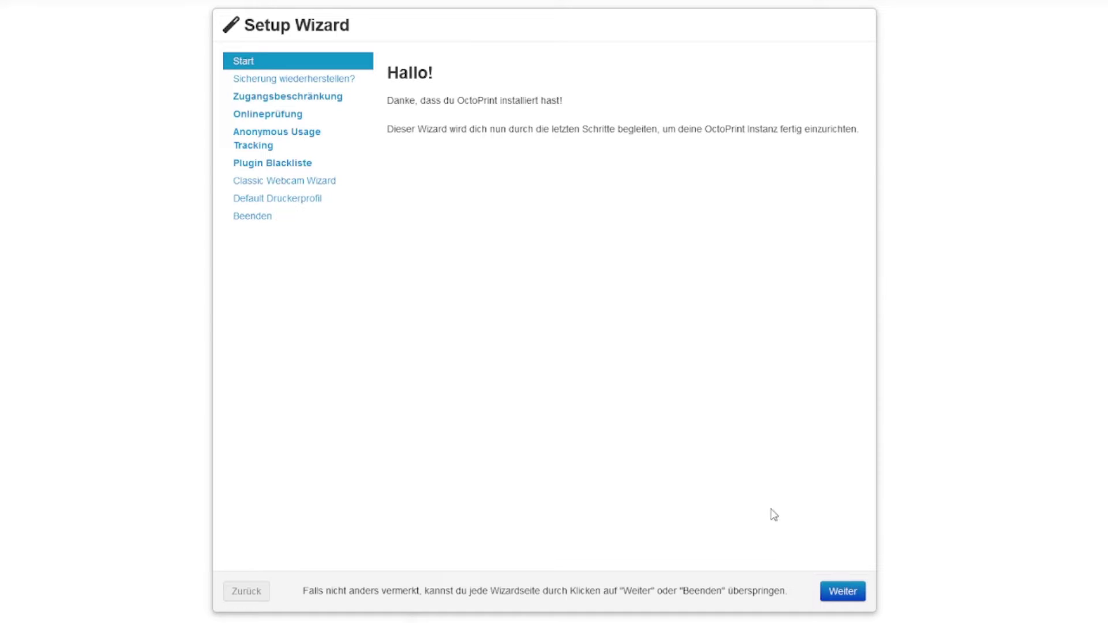
{"action": "left_click", "coordinate": [837, 594]}
{"action": "left_click", "coordinate": [837, 594]}
{"action": "left_click", "coordinate": [837, 595]}
{"action": "left_click", "coordinate": [835, 597]}
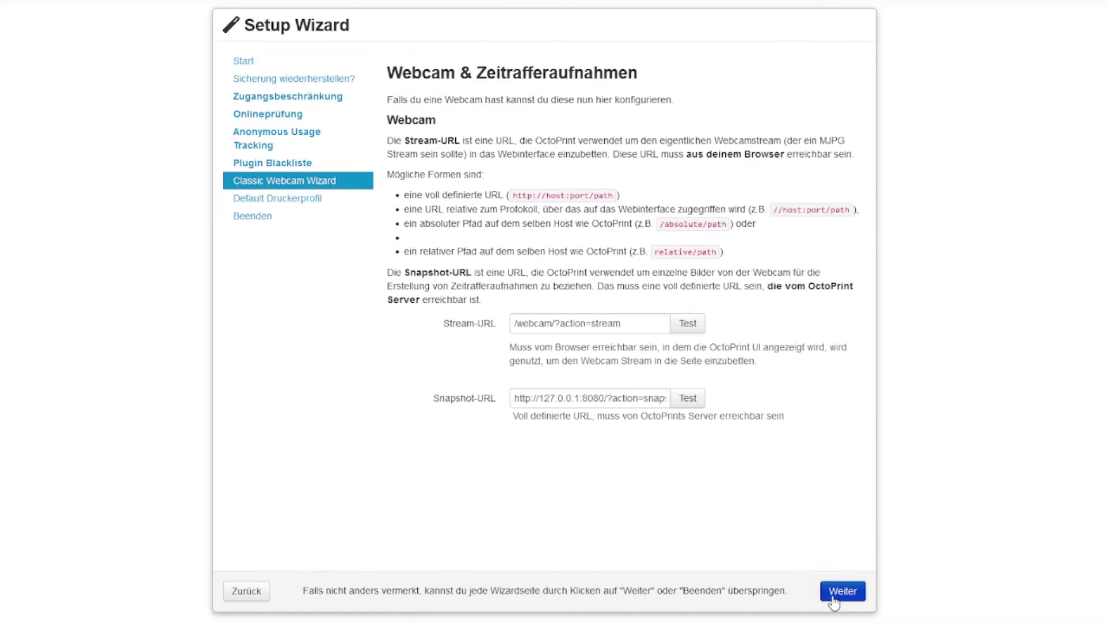
{"action": "left_click", "coordinate": [834, 597]}
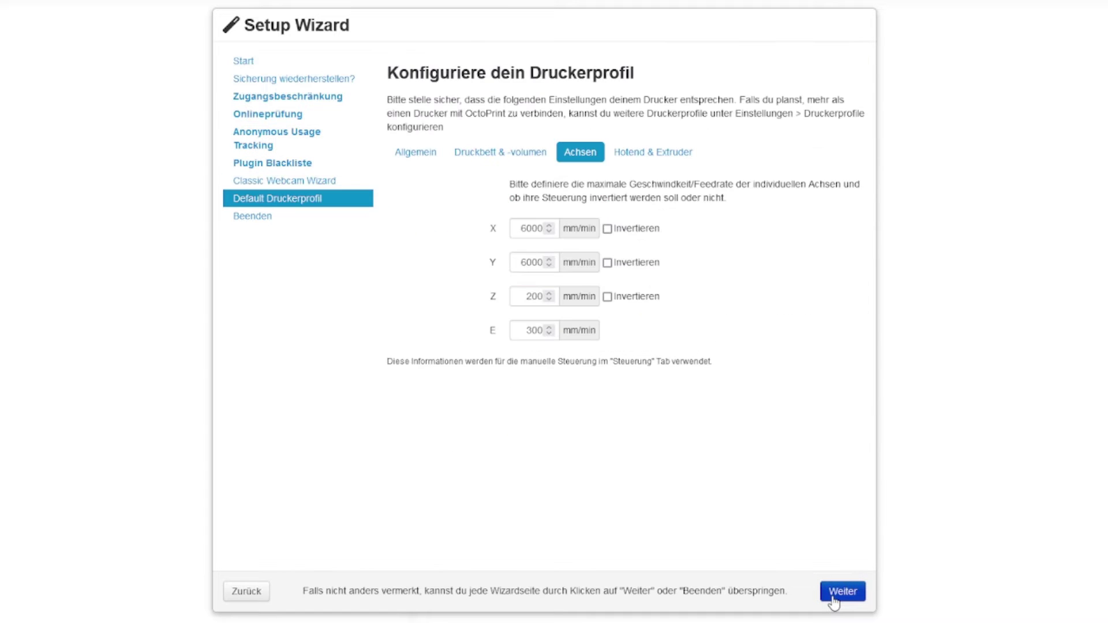
Review the default printer profile tabs, finish the wizard, and connect to the Ender 3
{"action": "left_click", "coordinate": [433, 156]}
{"action": "left_click", "coordinate": [485, 156]}
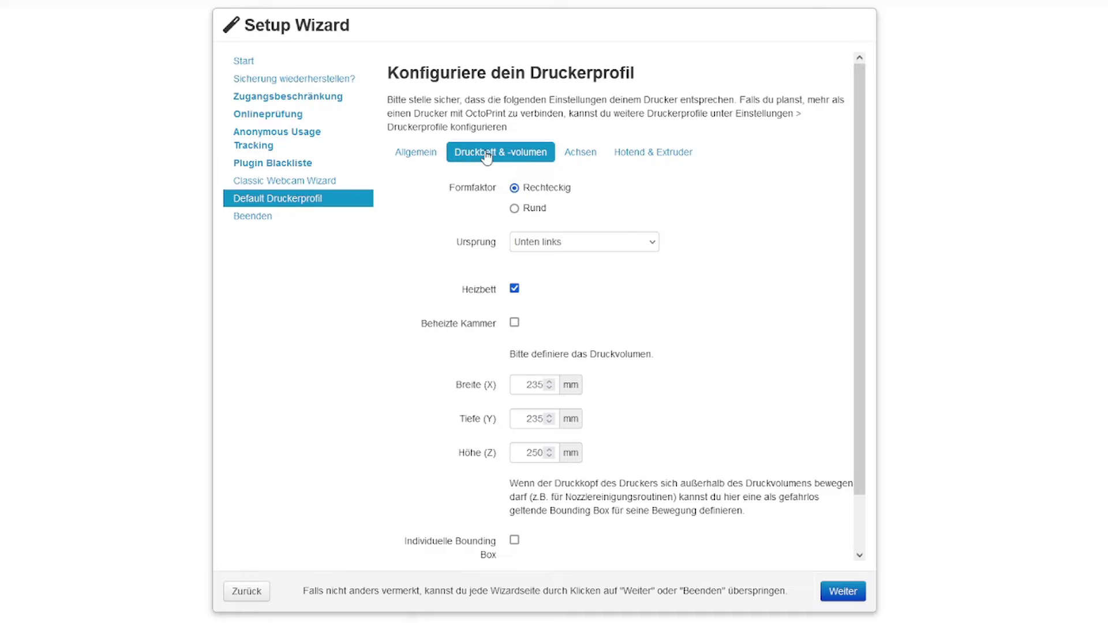
{"action": "left_click", "coordinate": [575, 157]}
{"action": "left_click", "coordinate": [659, 163]}
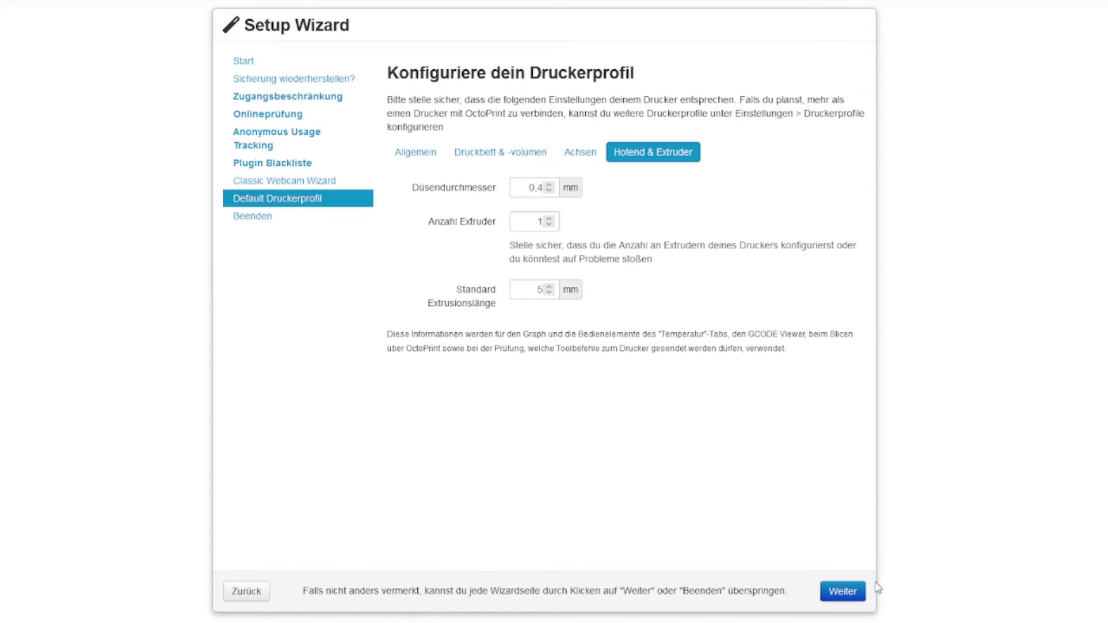
{"action": "left_click", "coordinate": [854, 590]}
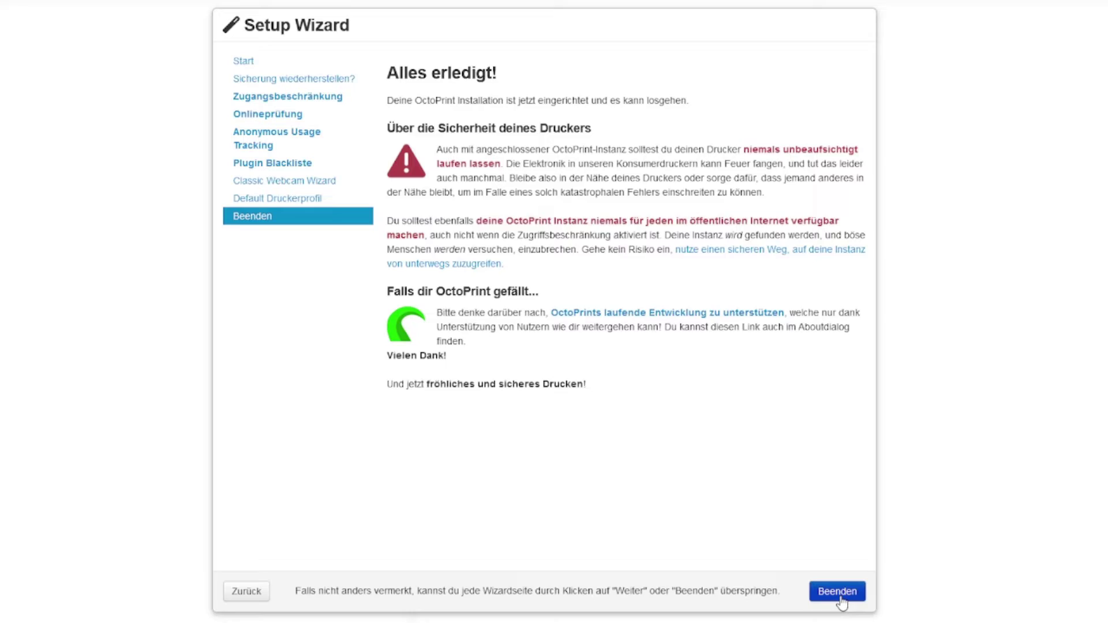
{"action": "left_click", "coordinate": [840, 598]}
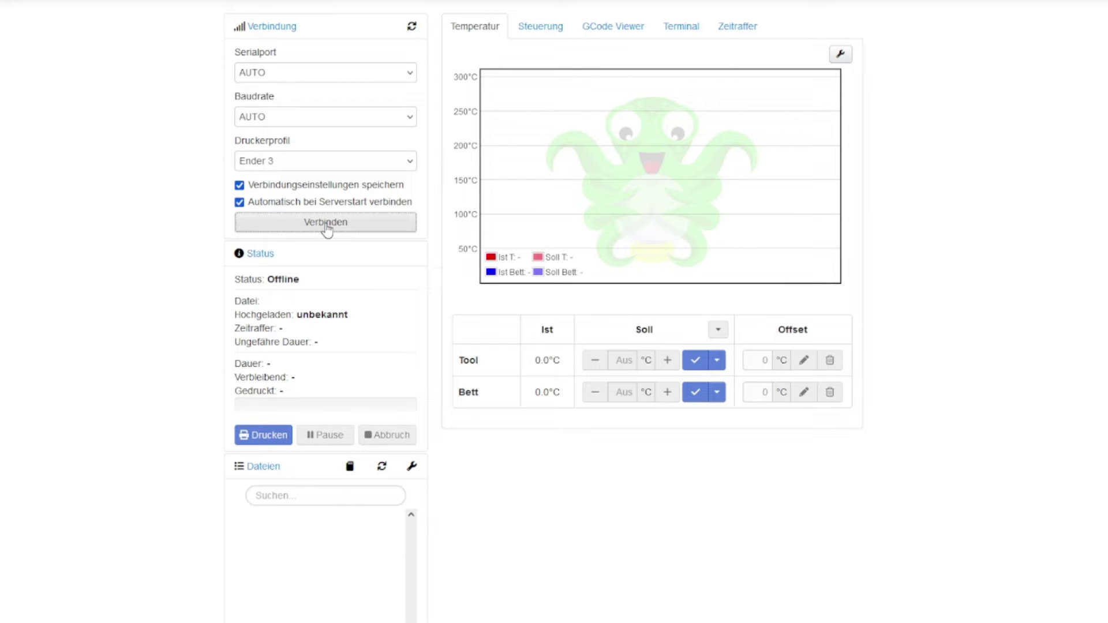
{"action": "left_click", "coordinate": [326, 224]}
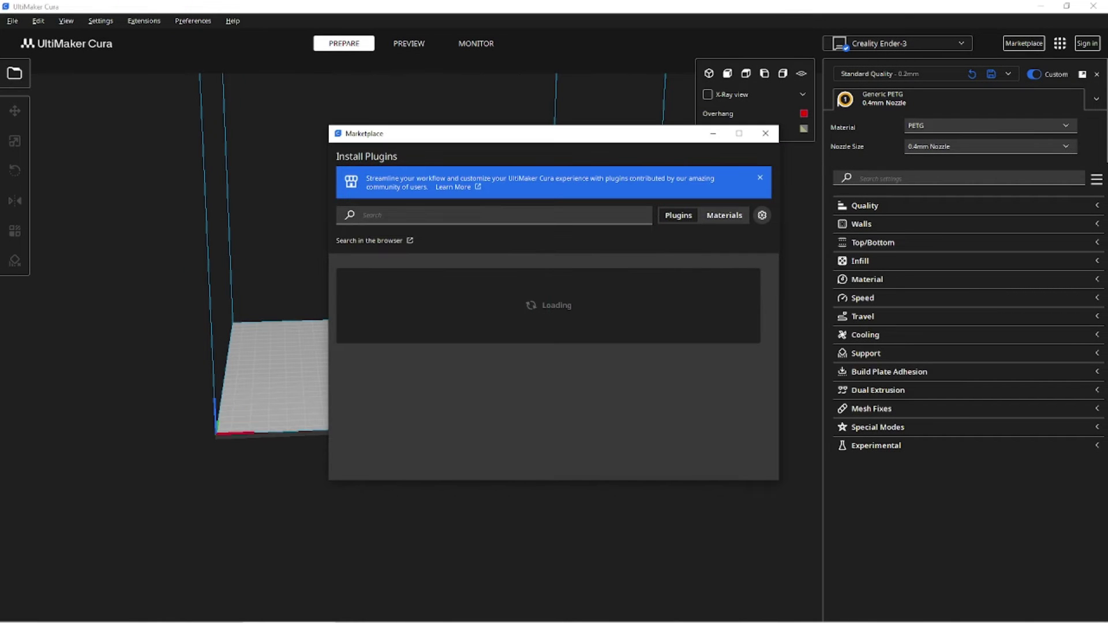
Search the Cura Marketplace for the OctoPrint Connection plugin, then close it
{"action": "left_click", "coordinate": [363, 214]}
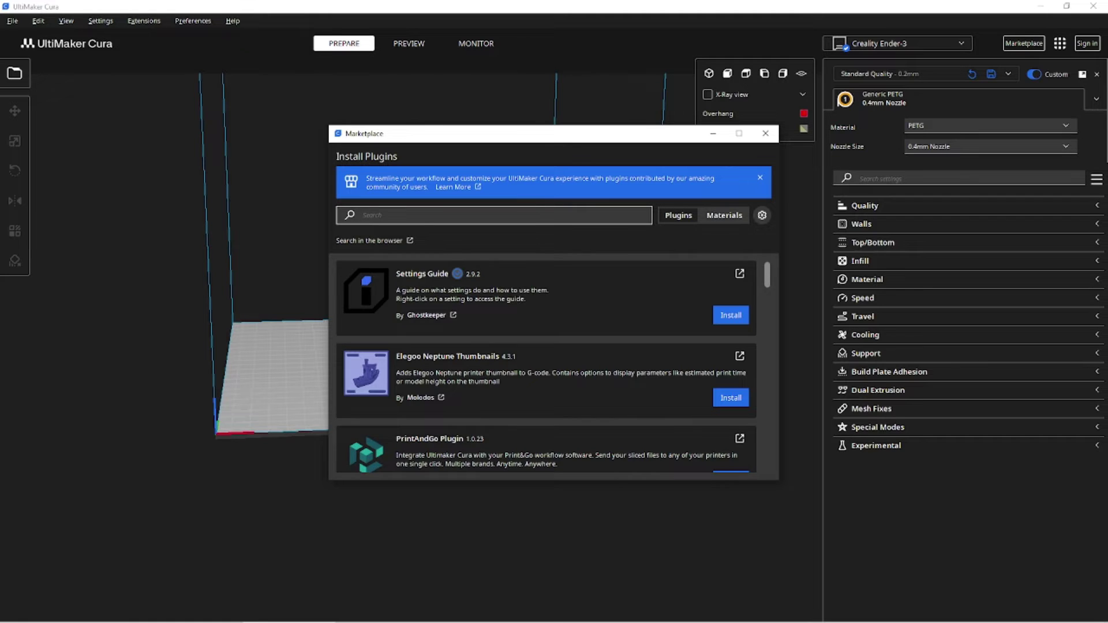
{"action": "type", "text": "od"}
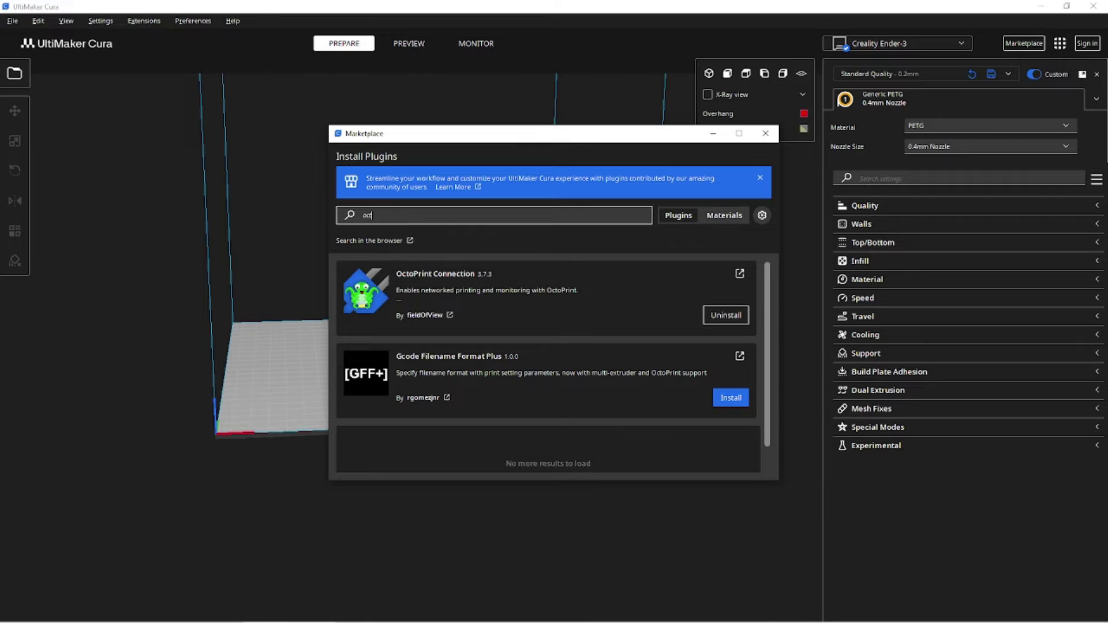
{"action": "left_click", "coordinate": [435, 273]}
In Manage Printers, connect the Ender-3 to the OctoPrint instance
{"action": "left_click", "coordinate": [101, 21]}
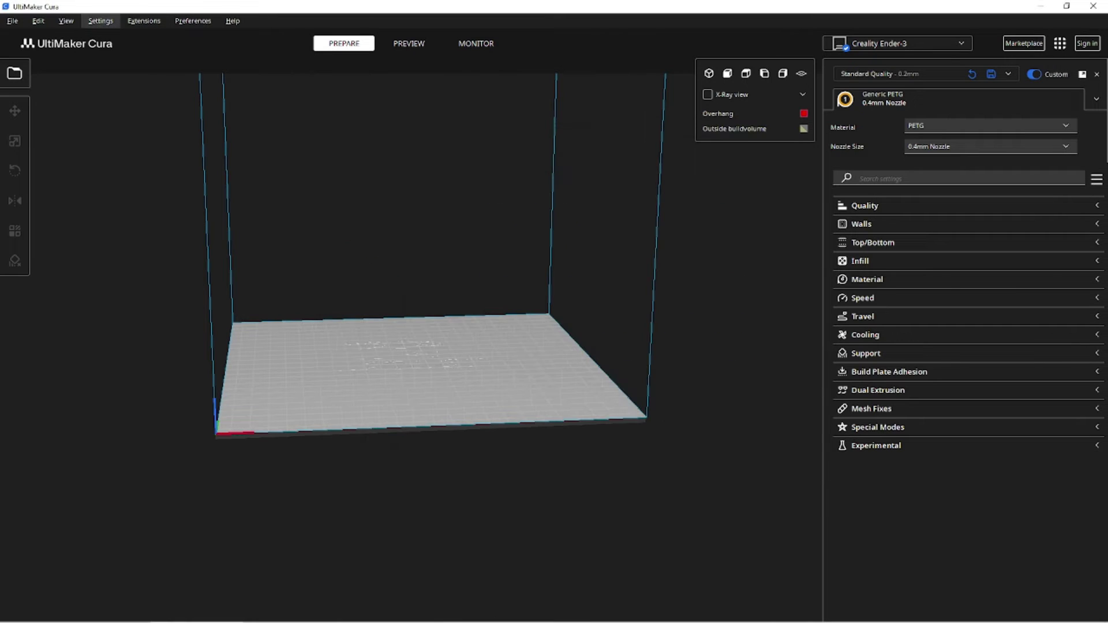
{"action": "mouse_move", "coordinate": [110, 54]}
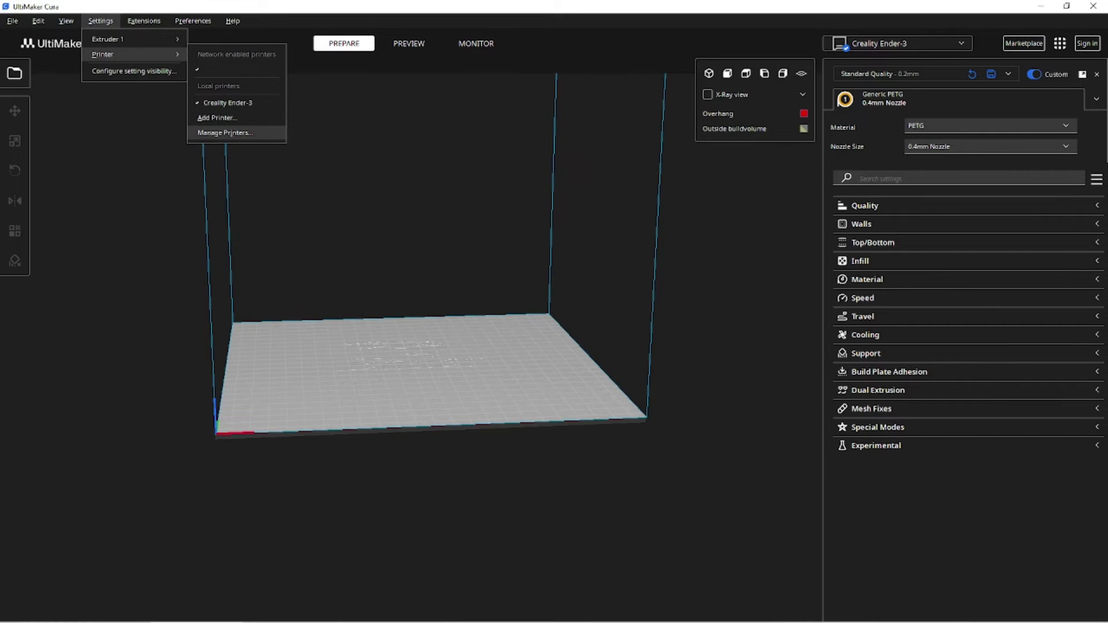
{"action": "left_click", "coordinate": [225, 133]}
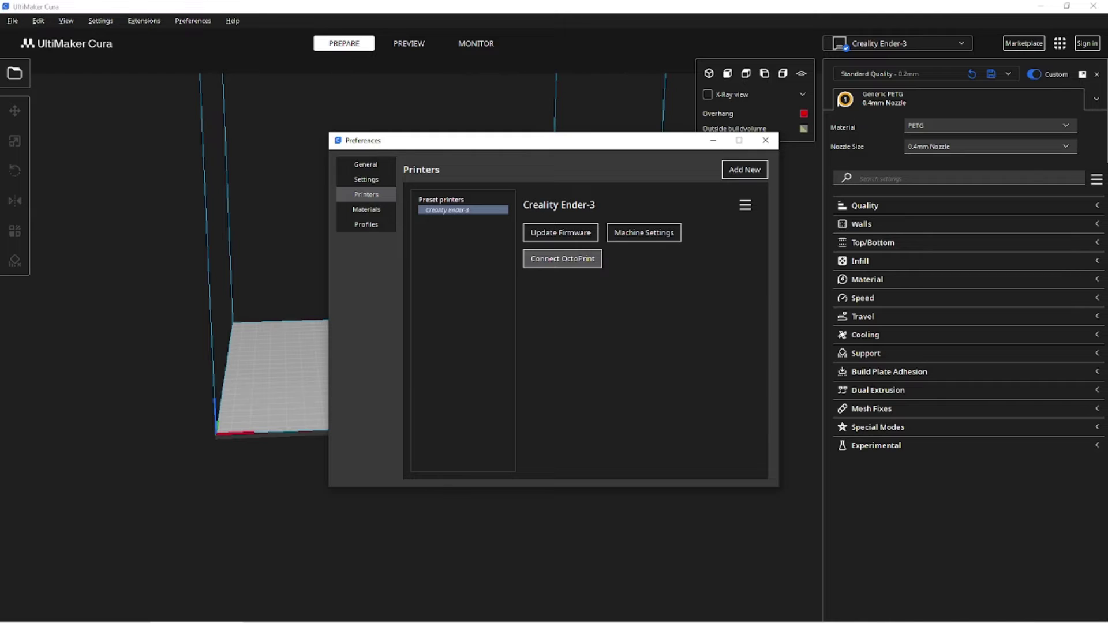
{"action": "left_click", "coordinate": [563, 259]}
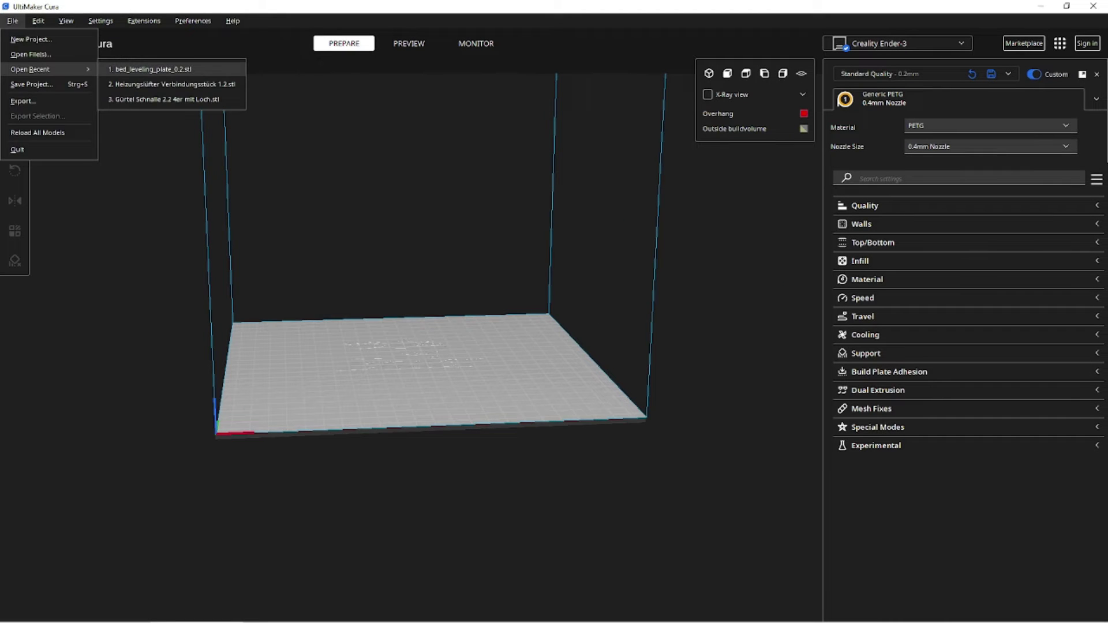
Open bed_leveling_plate_0.2.stl from recent files and slice it
{"action": "left_click", "coordinate": [161, 70]}
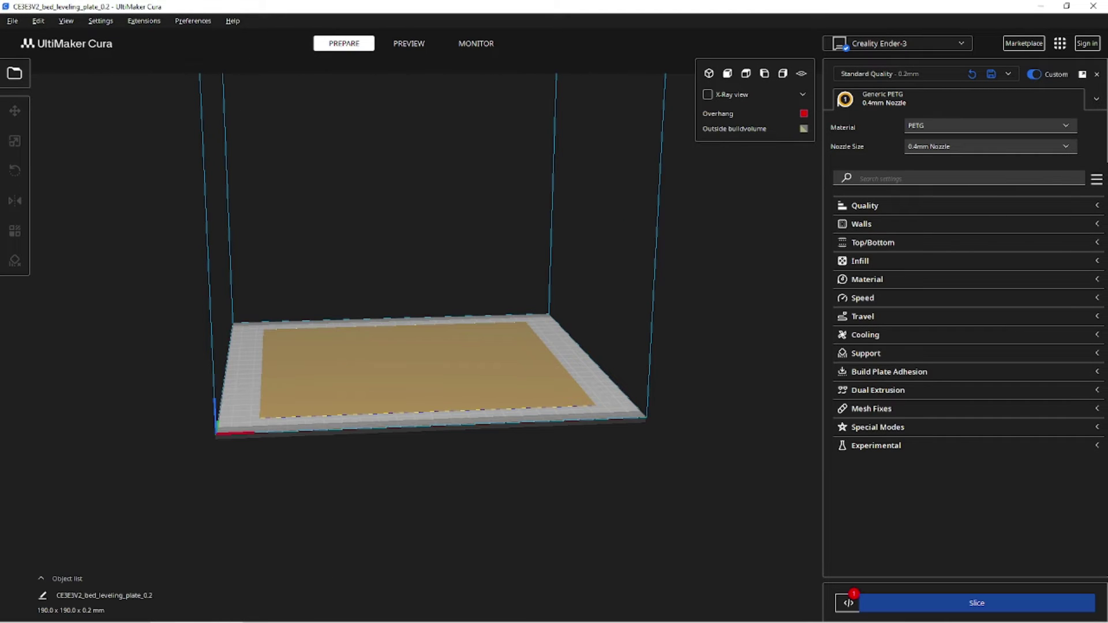
{"action": "left_click", "coordinate": [976, 602]}
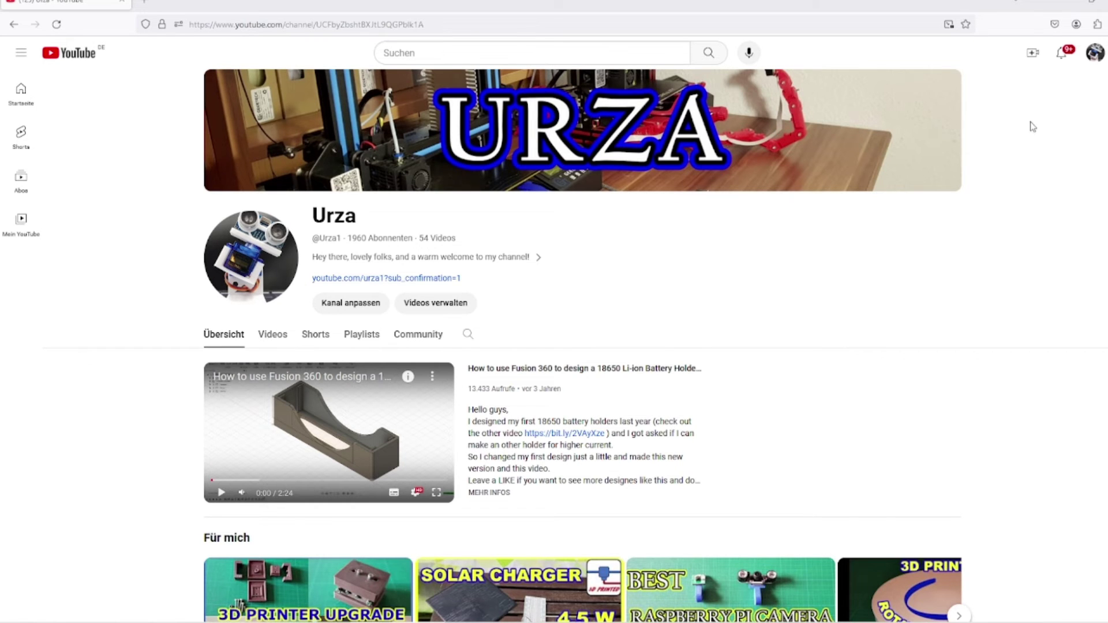
Play the 'Best Raspberry Pi Camera for under 10 Euro' OctoPrint video, pausing and resuming once
{"action": "scroll", "coordinate": [701, 224], "scroll_direction": "down", "scroll_amount": 5}
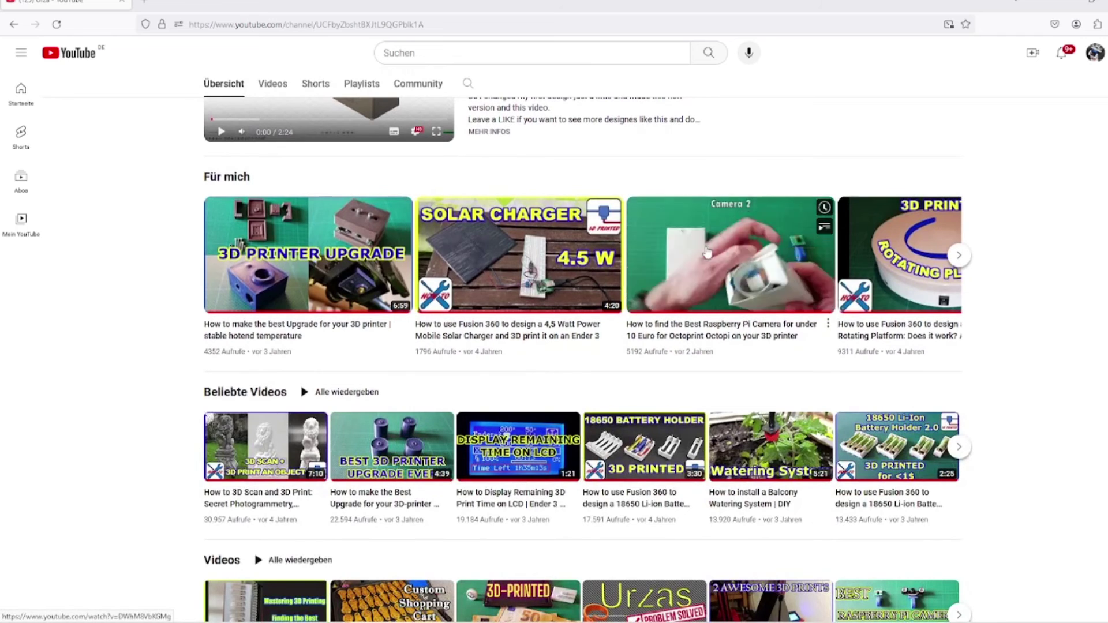
{"action": "left_click", "coordinate": [707, 253]}
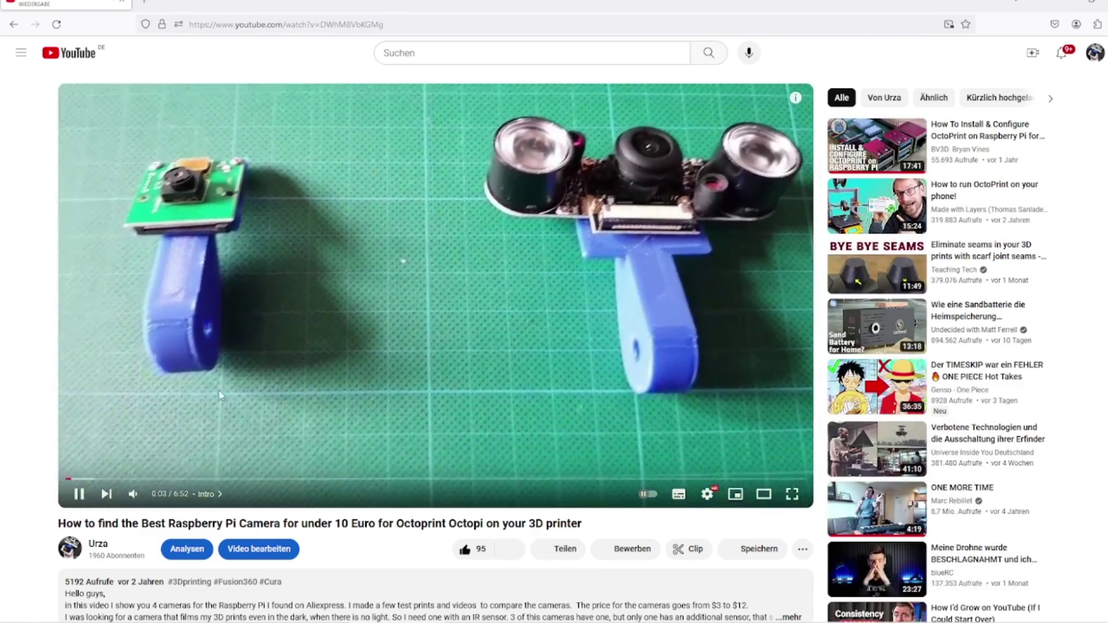
{"action": "left_click", "coordinate": [220, 396]}
{"action": "left_click", "coordinate": [220, 395]}
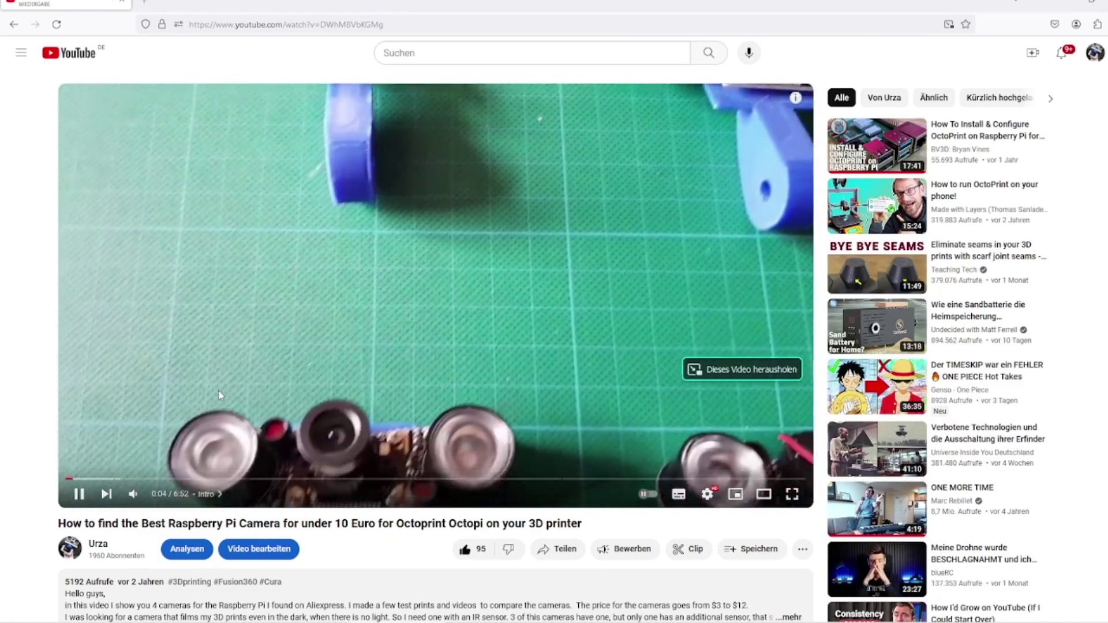